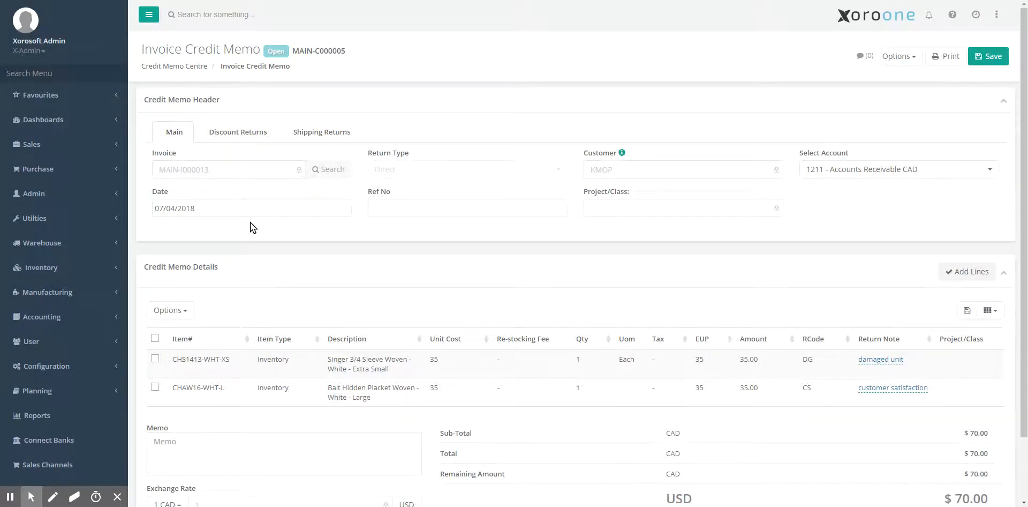
Attempt to void credit memo MAIN-C000005 from its Options actions list and confirm
{"action": "scroll", "coordinate": [250, 223], "scroll_direction": "down", "scroll_amount": 3}
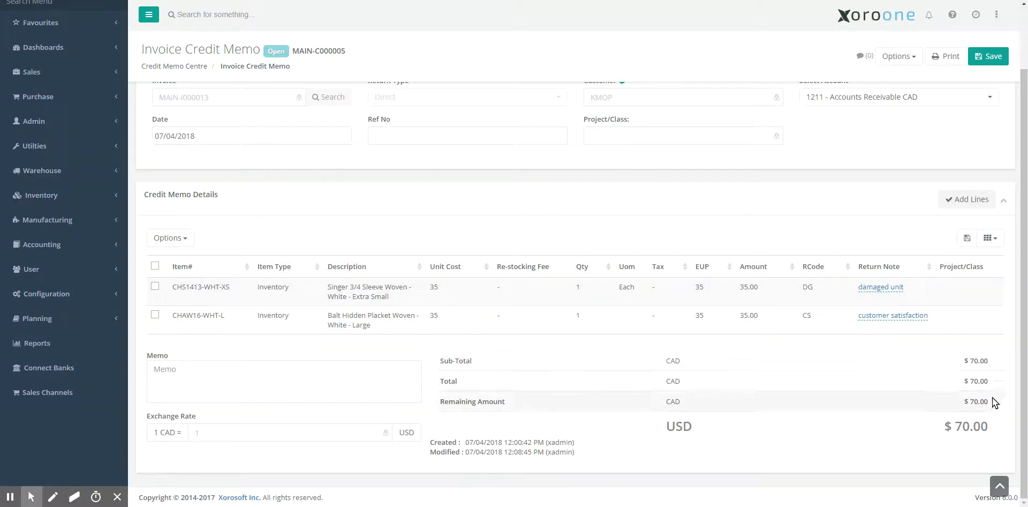
{"action": "scroll", "coordinate": [983, 365], "scroll_direction": "up", "scroll_amount": 2}
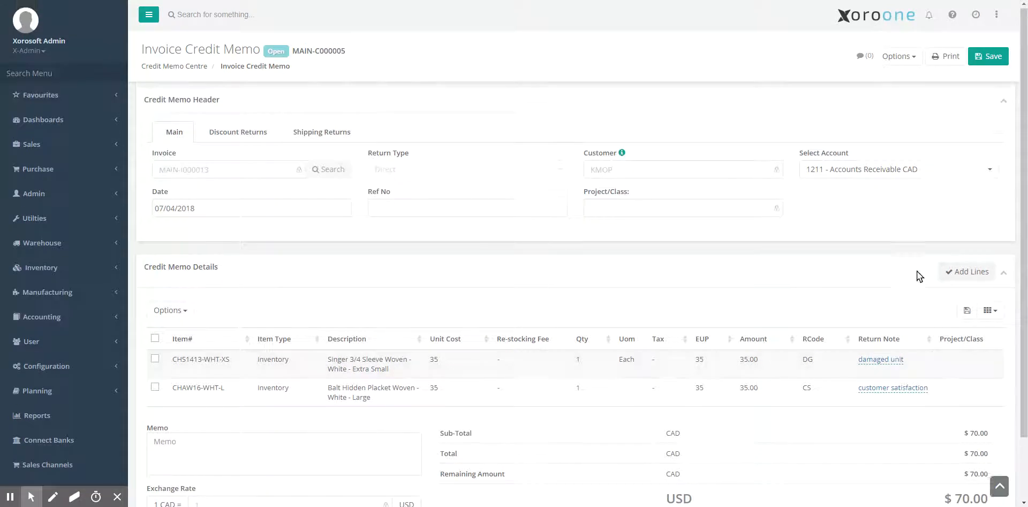
{"action": "left_click", "coordinate": [897, 59]}
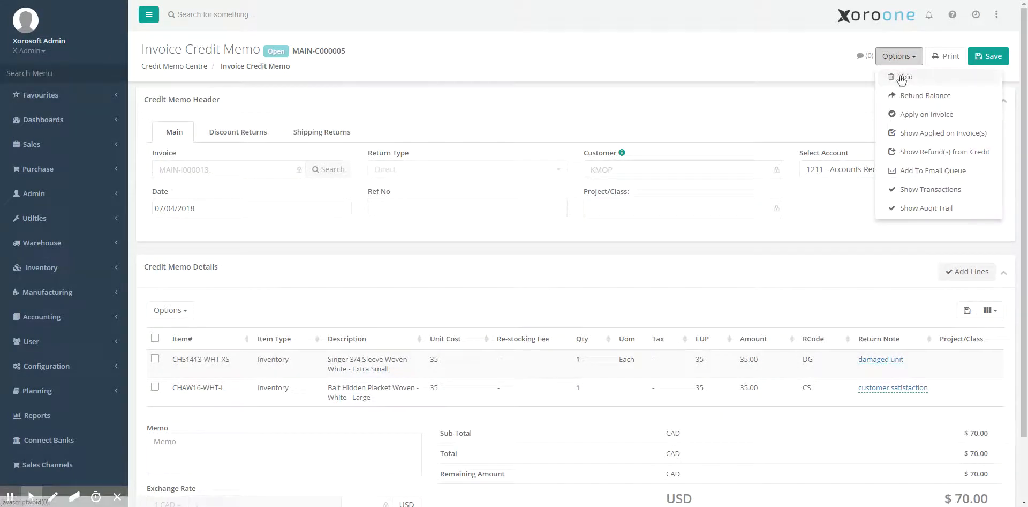
{"action": "left_click", "coordinate": [904, 77]}
{"action": "left_click", "coordinate": [494, 325]}
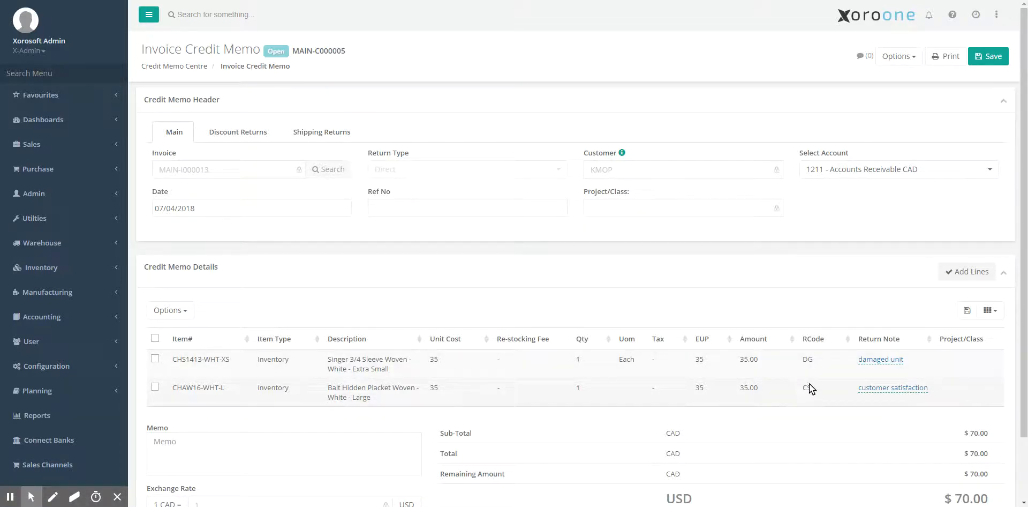
UnCredit 1 unit of CHAW16-WHT-L from MAIN-LOC, removing that line from the memo
{"action": "left_click", "coordinate": [577, 386]}
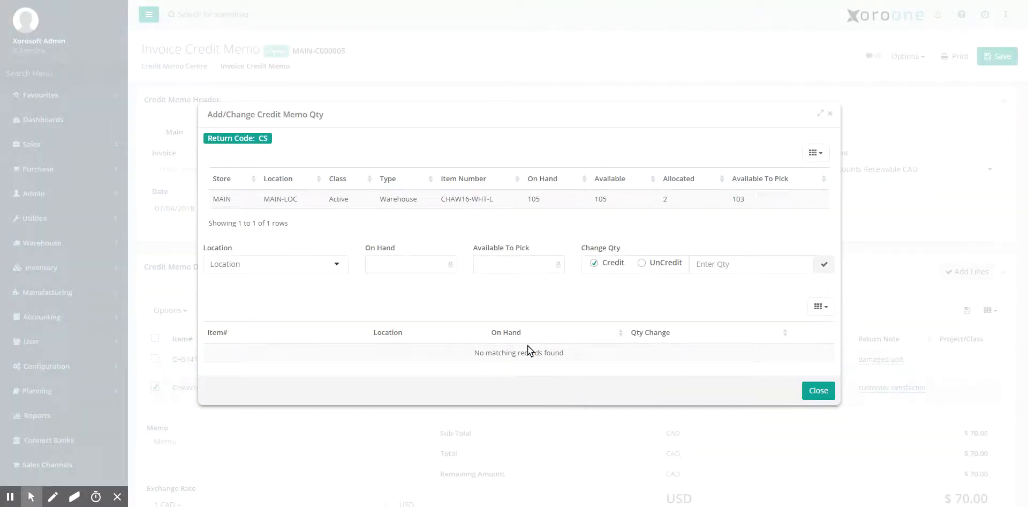
{"action": "left_click", "coordinate": [378, 204]}
{"action": "left_click", "coordinate": [660, 265]}
{"action": "left_click", "coordinate": [732, 266]}
{"action": "type", "text": "1"}
{"action": "left_click", "coordinate": [823, 264]}
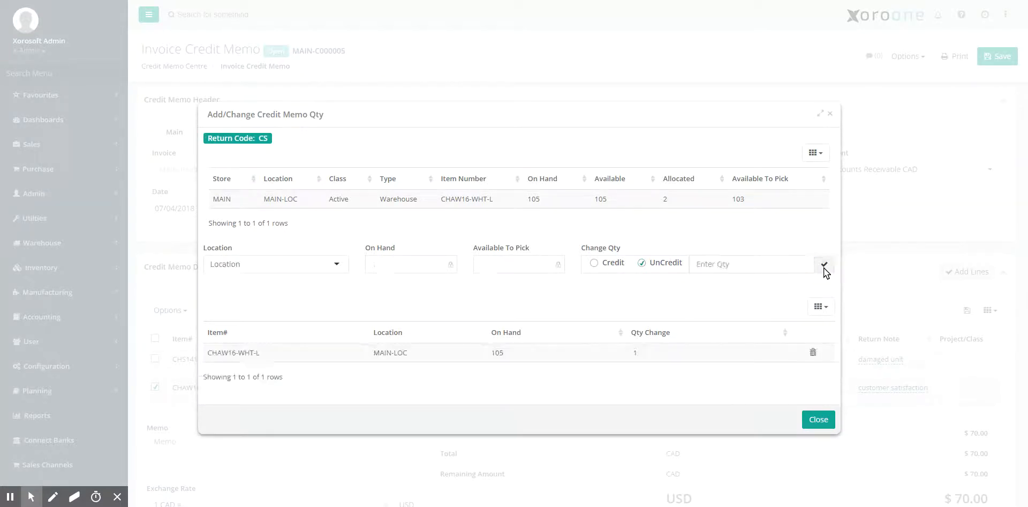
{"action": "left_click", "coordinate": [816, 419]}
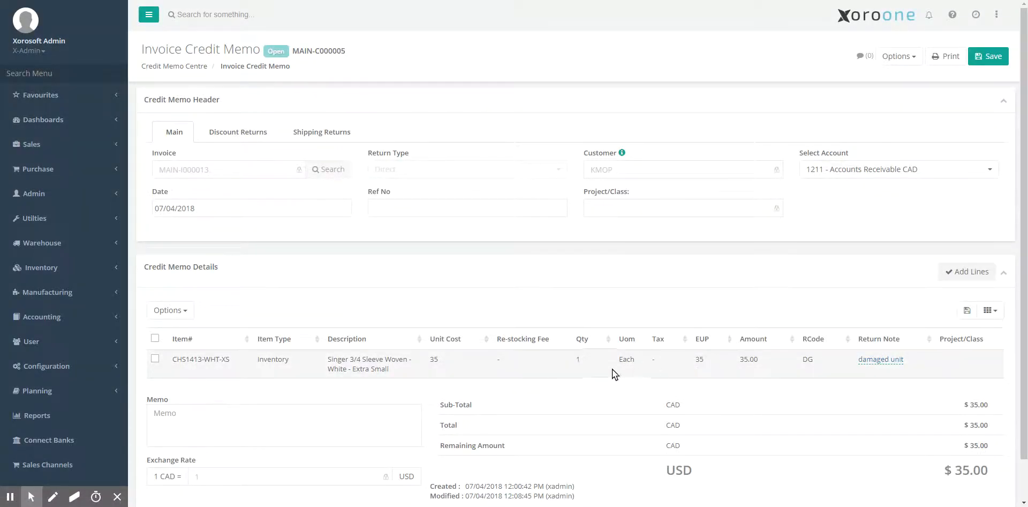
Select the remaining line's item number, then search 'by loc' to open Inventory By Location
{"action": "left_click_drag", "start_coordinate": [231, 361], "coordinate": [179, 360]}
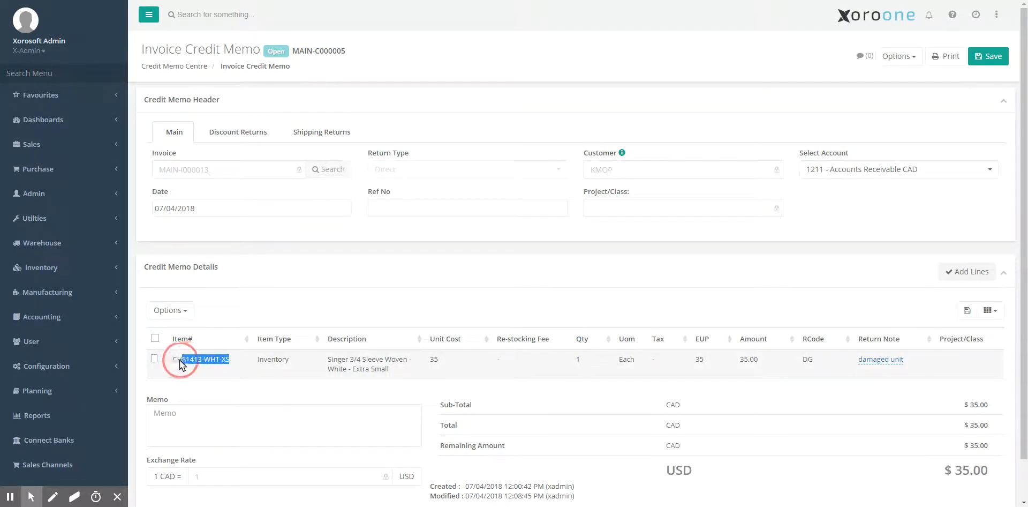
{"action": "left_click", "coordinate": [72, 72]}
{"action": "type", "text": "by loc"}
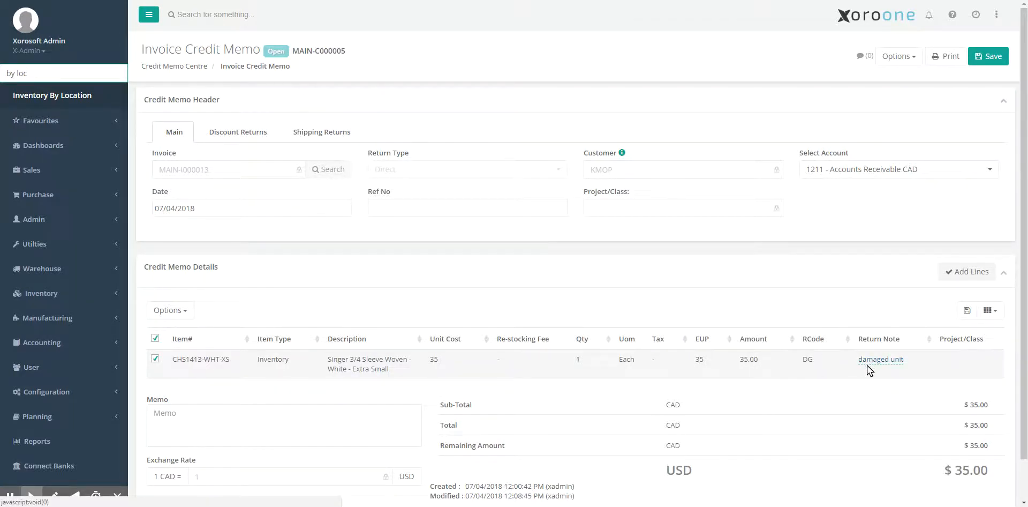
{"action": "key", "text": "Return"}
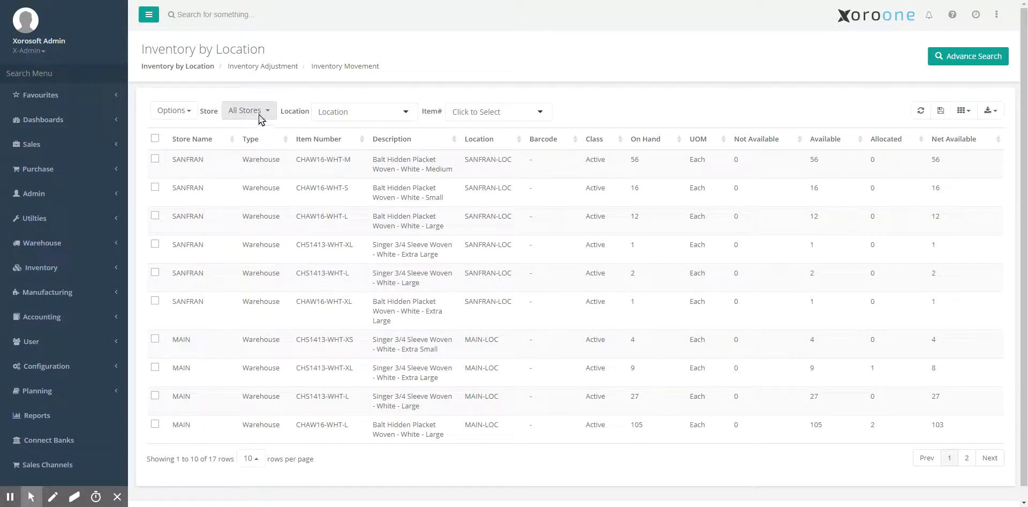
Filter Inventory by Location to store MAIN and item CHS1413-WHT-XS via Advance Search
{"action": "left_click", "coordinate": [331, 112]}
{"action": "left_click", "coordinate": [263, 109]}
{"action": "left_click", "coordinate": [268, 171]}
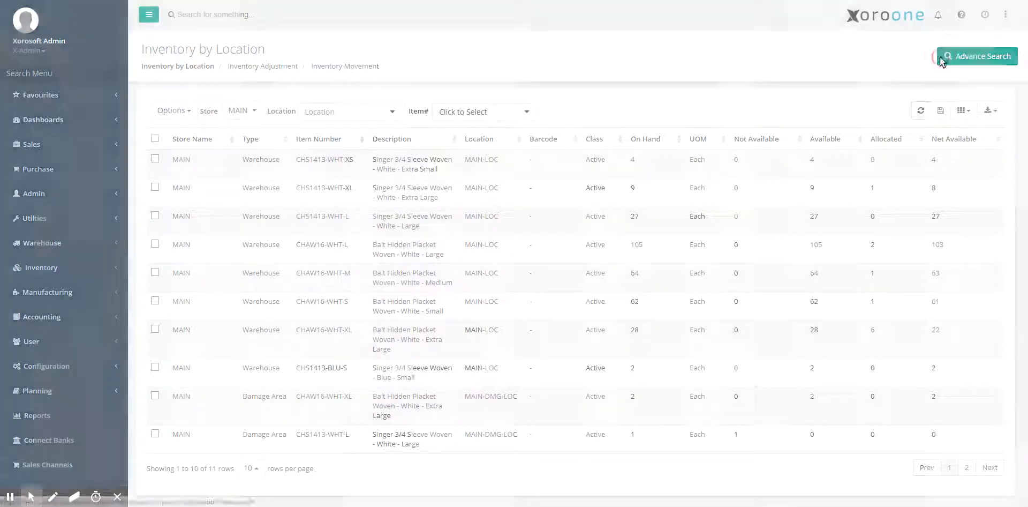
{"action": "left_click", "coordinate": [942, 59]}
{"action": "type", "text": "CHS1413-WHT-XS"}
{"action": "left_click", "coordinate": [661, 294]}
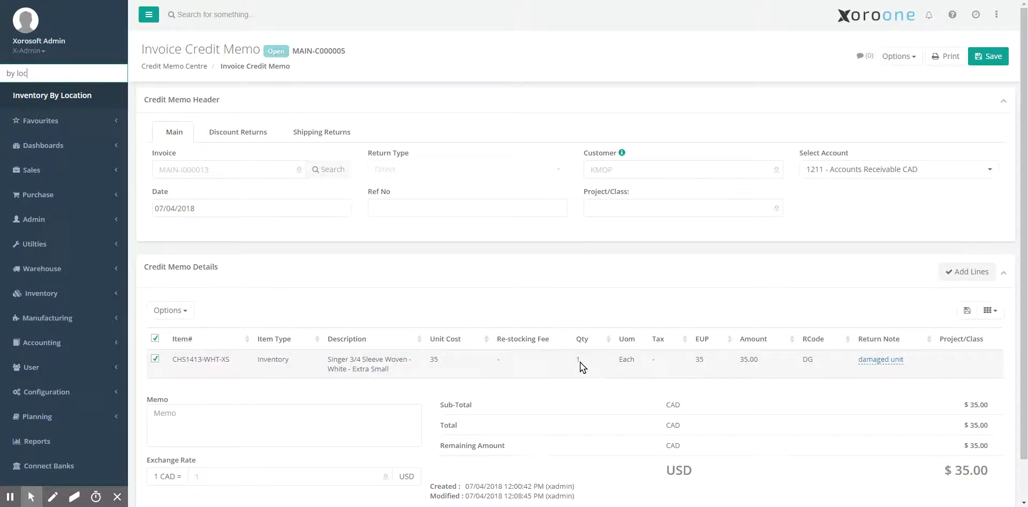
Try to uncredit 1 unit of CHS1413-WHT-XS from MAIN-DMG-LOC
{"action": "left_click", "coordinate": [578, 359]}
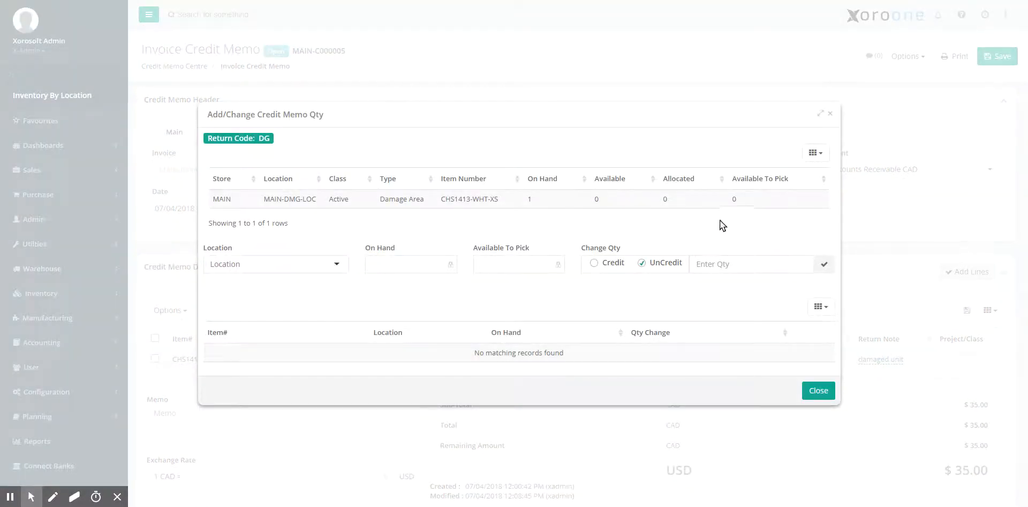
{"action": "left_click", "coordinate": [729, 206]}
{"action": "left_click", "coordinate": [726, 264]}
{"action": "type", "text": "1"}
{"action": "left_click", "coordinate": [824, 264]}
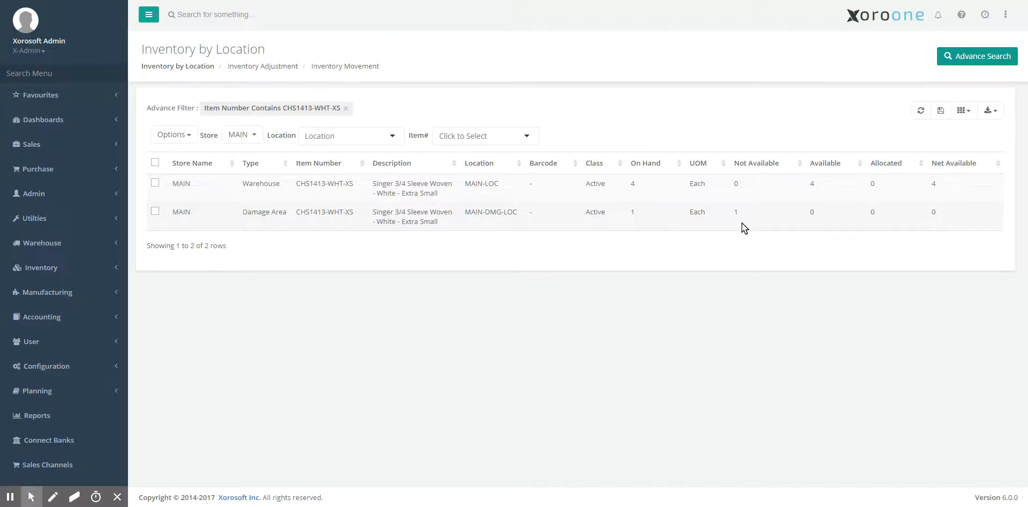
{"action": "right_click", "coordinate": [485, 221]}
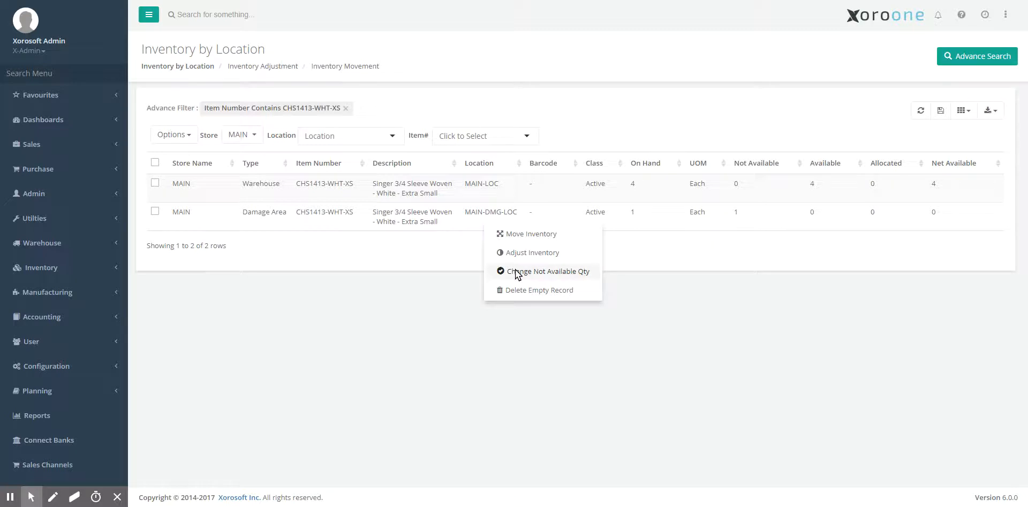
{"action": "left_click", "coordinate": [515, 271]}
{"action": "left_click", "coordinate": [528, 320]}
{"action": "type", "text": "0"}
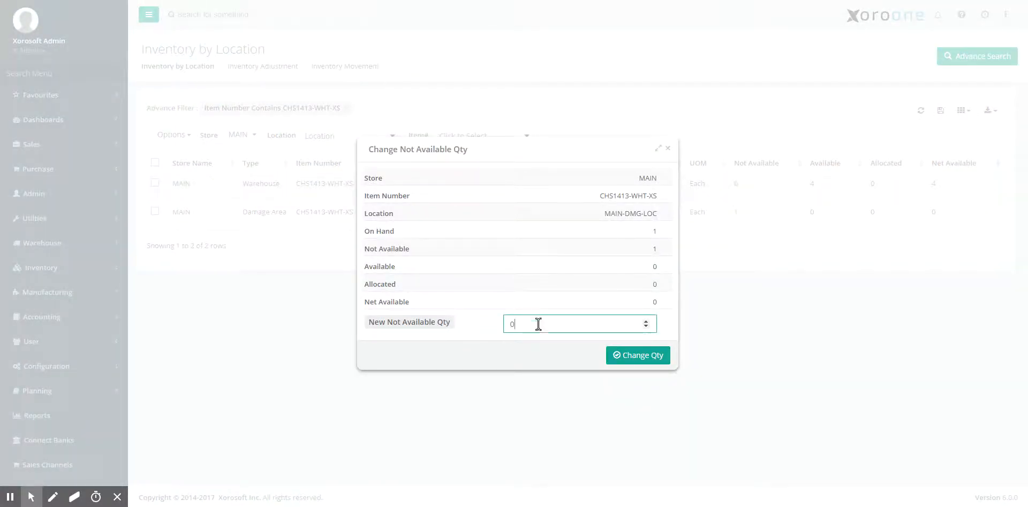
{"action": "left_click", "coordinate": [639, 359]}
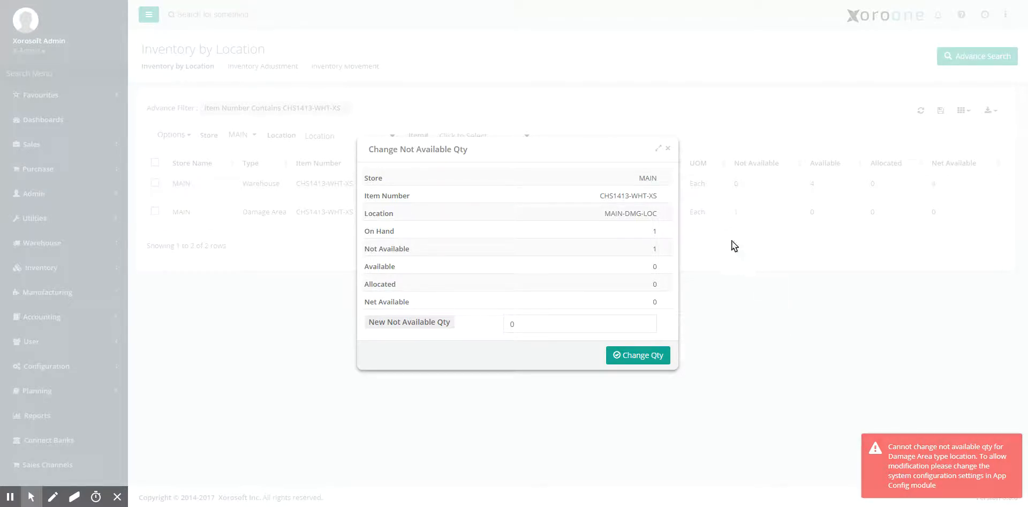
{"action": "left_click", "coordinate": [668, 149]}
{"action": "left_click", "coordinate": [78, 67]}
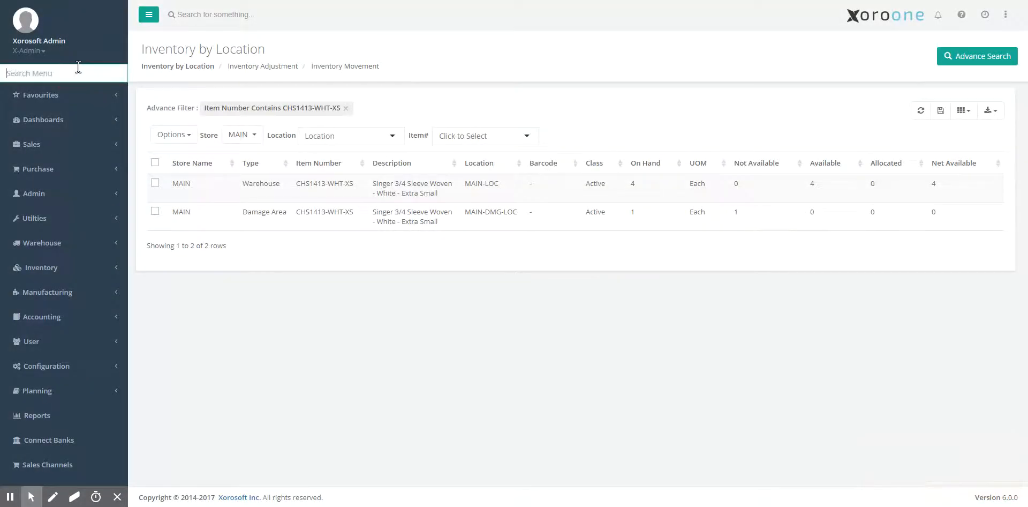
In App Config's Inventory settings, set Not Available Qty to Warehouse and Damage Area and save
{"action": "type", "text": "app conf"}
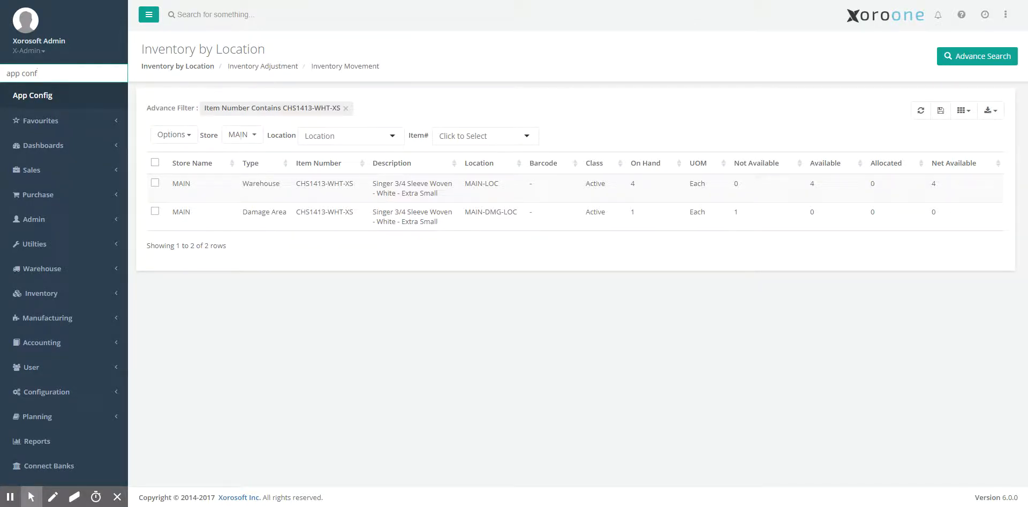
{"action": "key", "text": "Return"}
{"action": "left_click", "coordinate": [201, 265]}
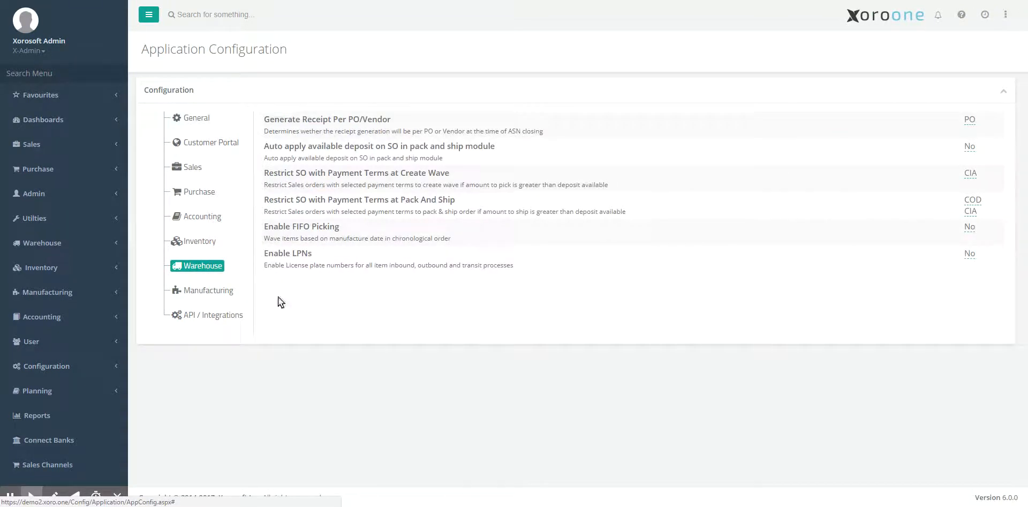
{"action": "left_click", "coordinate": [198, 241]}
{"action": "left_click", "coordinate": [956, 121]}
{"action": "left_click", "coordinate": [868, 133]}
{"action": "left_click", "coordinate": [901, 95]}
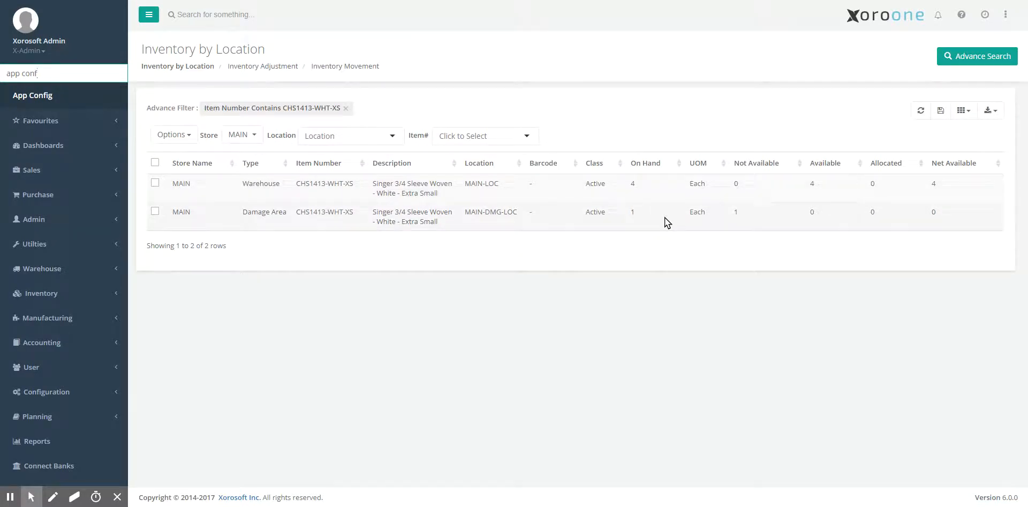
{"action": "right_click", "coordinate": [664, 218]}
{"action": "left_click", "coordinate": [701, 269]}
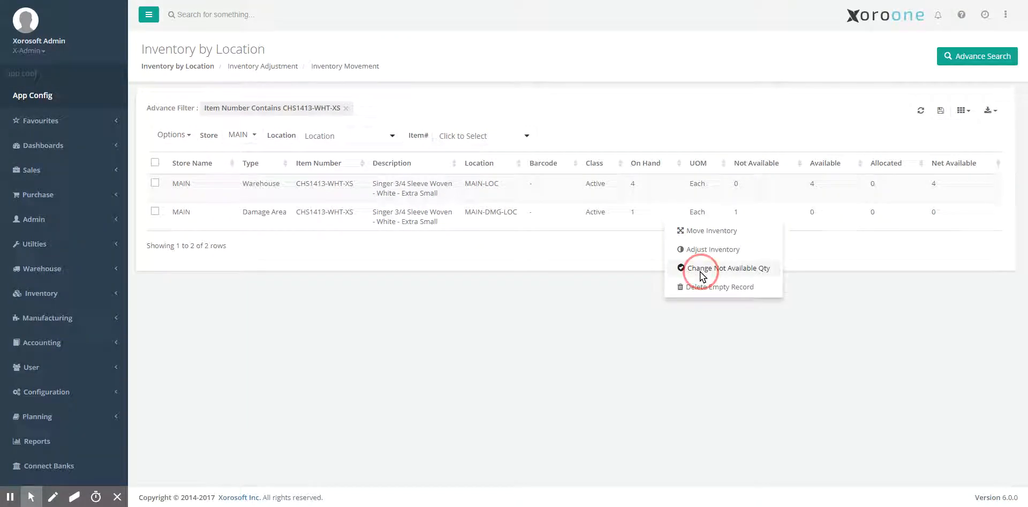
{"action": "left_click", "coordinate": [628, 357]}
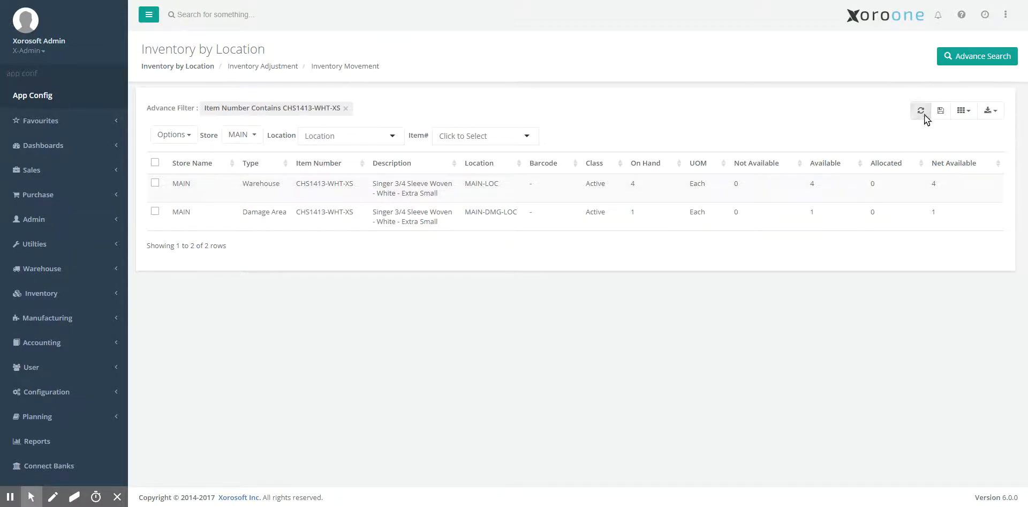
{"action": "right_click", "coordinate": [785, 215]}
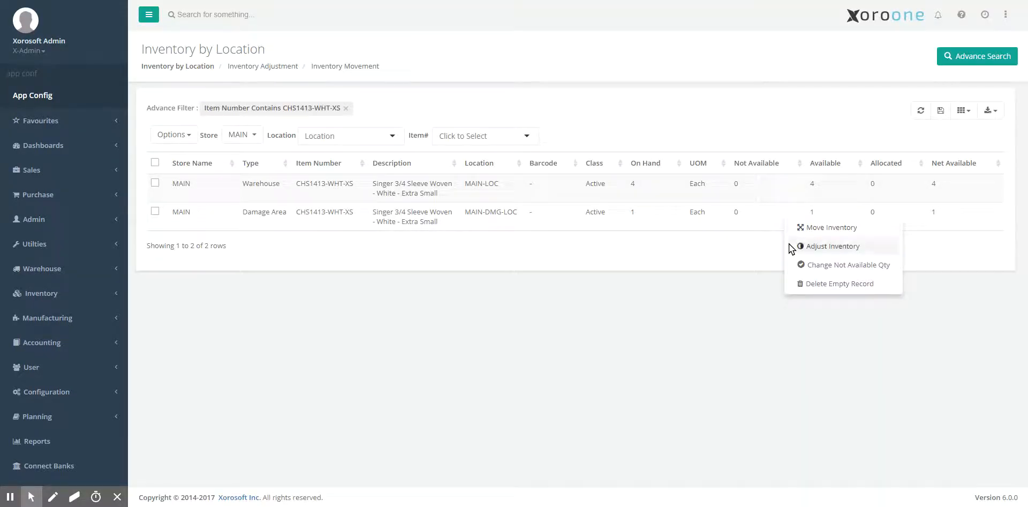
{"action": "left_click", "coordinate": [796, 264]}
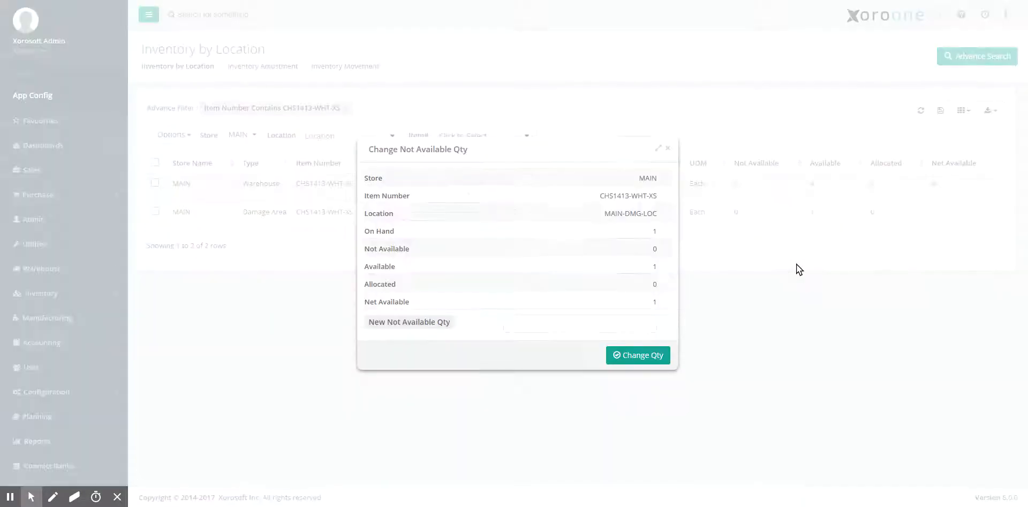
{"action": "left_click", "coordinate": [532, 324]}
{"action": "type", "text": "1"}
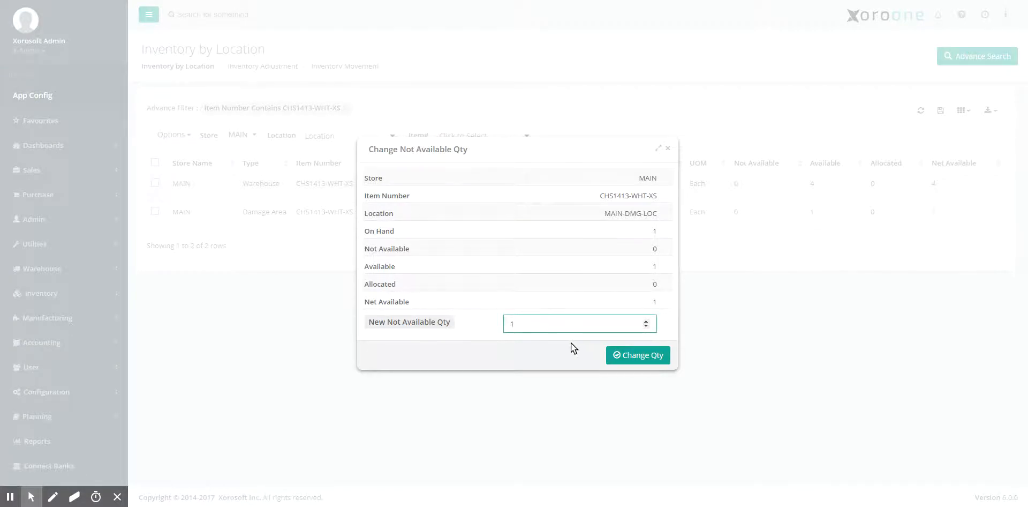
{"action": "left_click", "coordinate": [641, 355]}
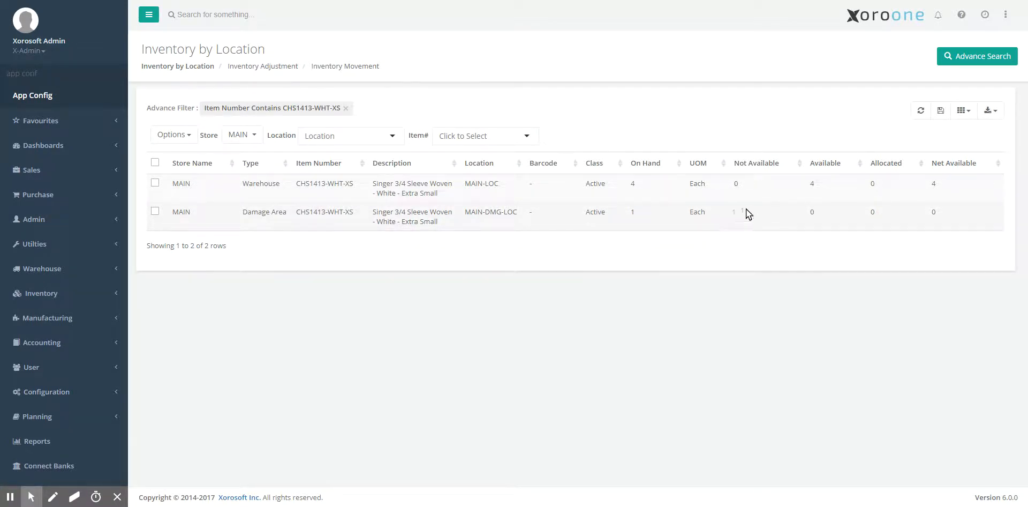
Change the MAIN-DMG-LOC Damage Area row's Not Available Qty to 0
{"action": "right_click", "coordinate": [695, 216]}
{"action": "left_click", "coordinate": [717, 267]}
{"action": "left_click", "coordinate": [563, 328]}
{"action": "type", "text": "0"}
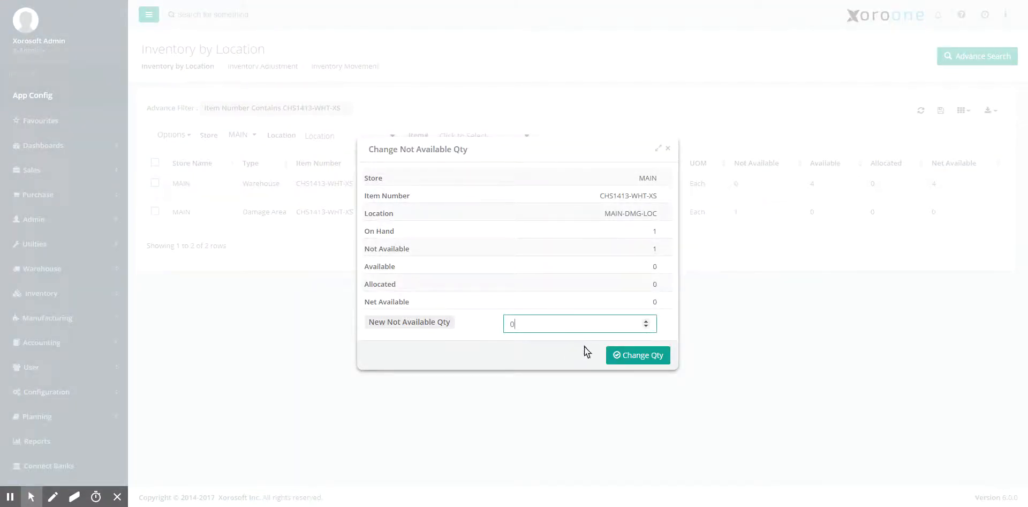
{"action": "left_click", "coordinate": [621, 355]}
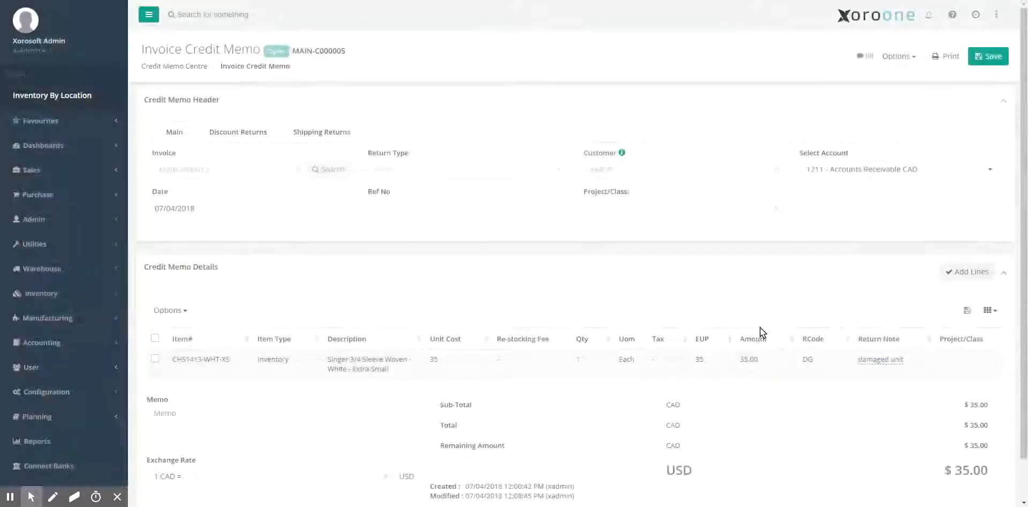
UnCredit 1 unit of CHS1413-WHT-XS from MAIN-DMG-LOC, leaving the memo at $0.00
{"action": "left_click", "coordinate": [579, 360]}
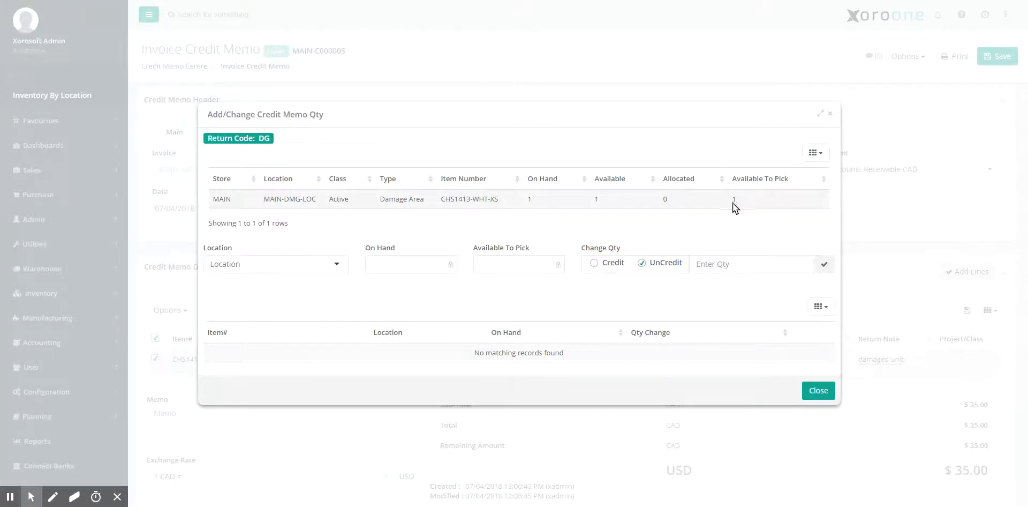
{"action": "left_click", "coordinate": [600, 206]}
{"action": "left_click", "coordinate": [713, 264]}
{"action": "type", "text": "1"}
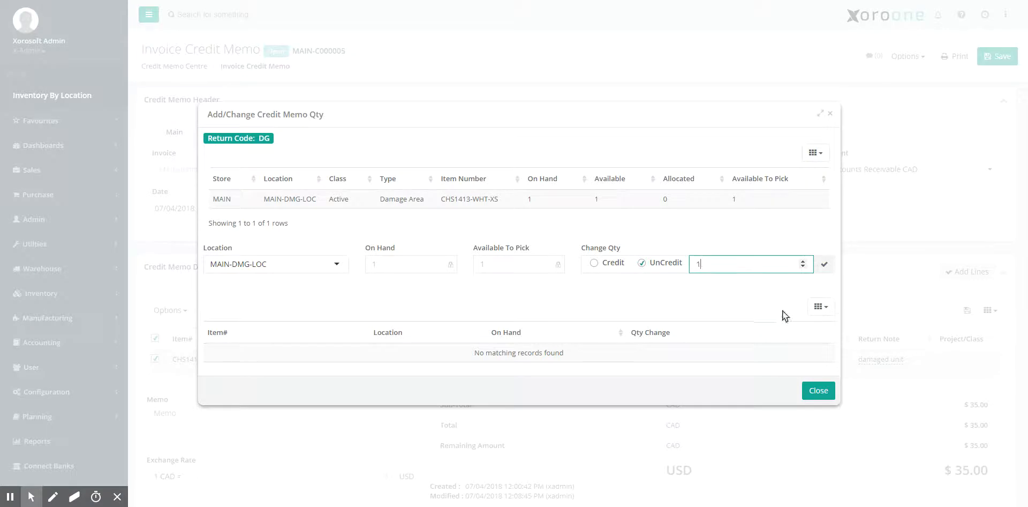
{"action": "left_click", "coordinate": [823, 265]}
{"action": "left_click", "coordinate": [822, 417]}
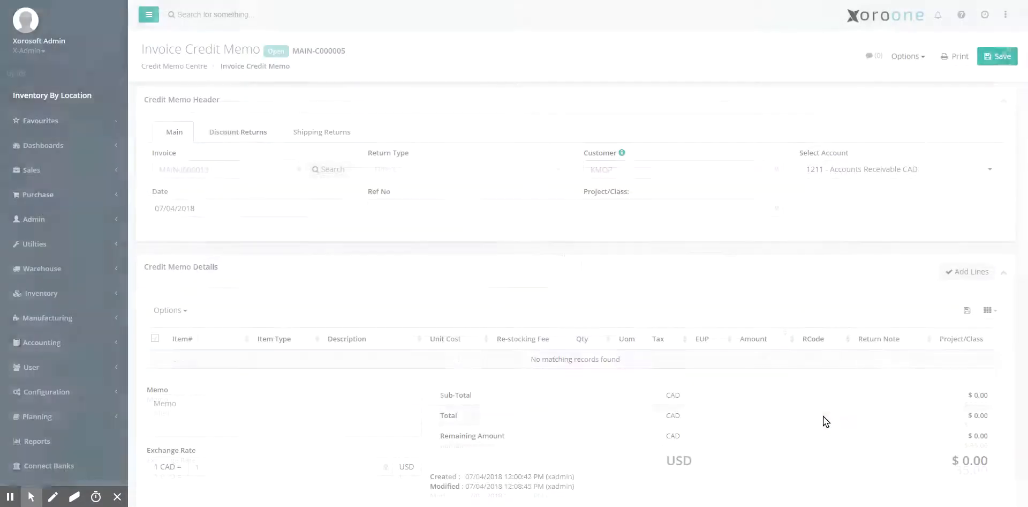
Choose Void from MAIN-C000005's Options dropdown and confirm with OK
{"action": "scroll", "coordinate": [488, 374], "scroll_direction": "down", "scroll_amount": 1}
{"action": "scroll", "coordinate": [489, 372], "scroll_direction": "up", "scroll_amount": 1}
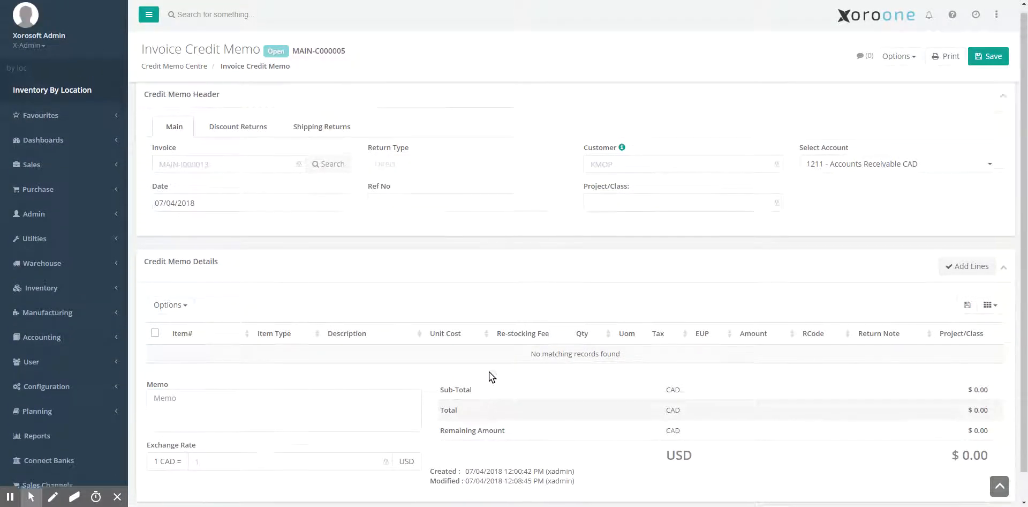
{"action": "left_click", "coordinate": [898, 56]}
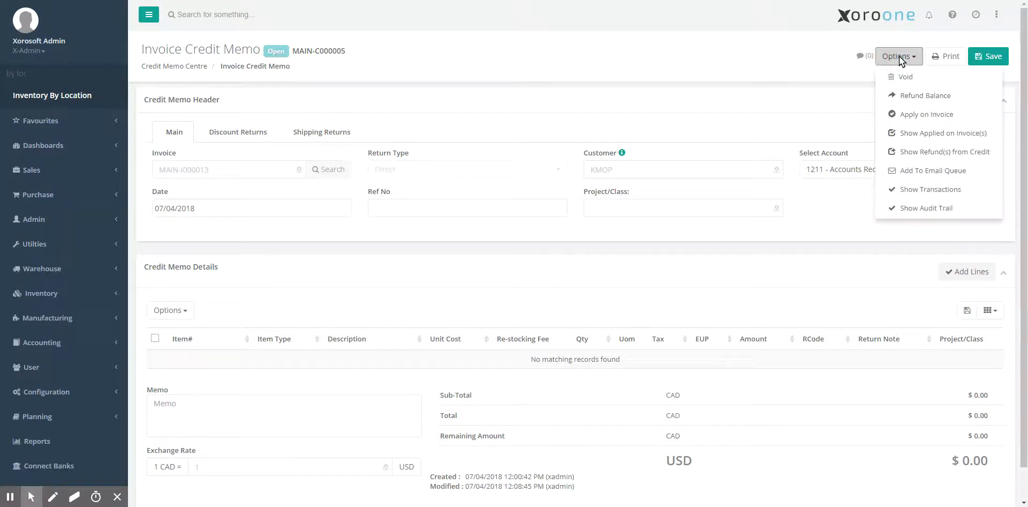
{"action": "left_click", "coordinate": [904, 75]}
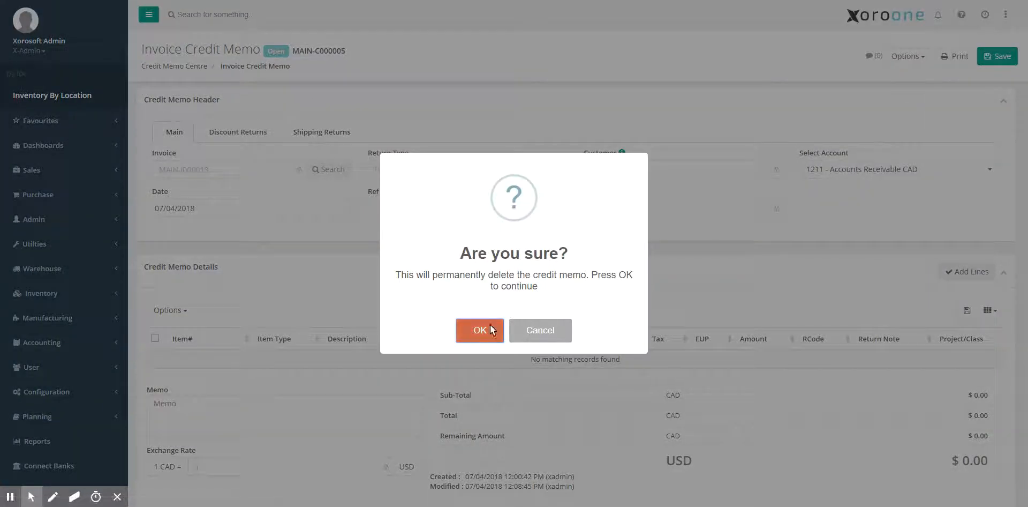
{"action": "left_click", "coordinate": [489, 326]}
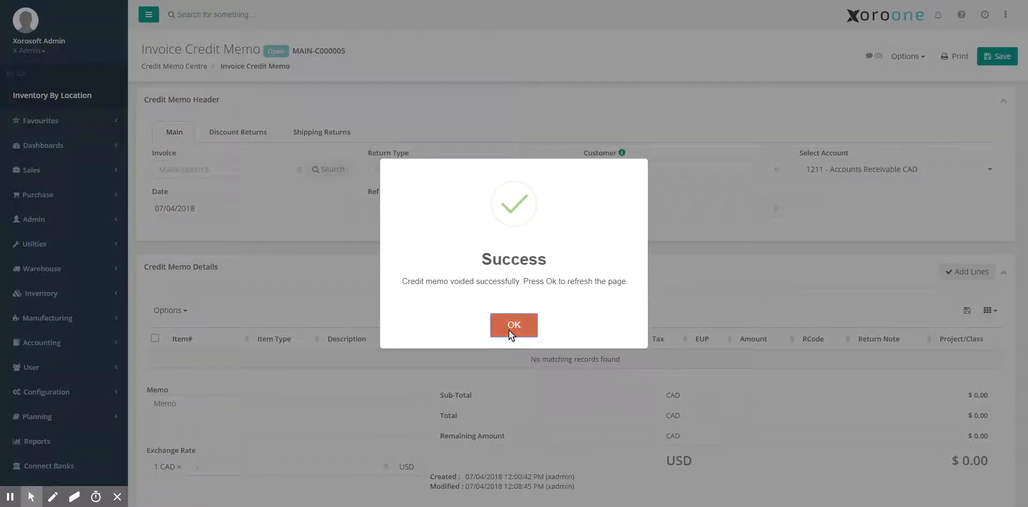